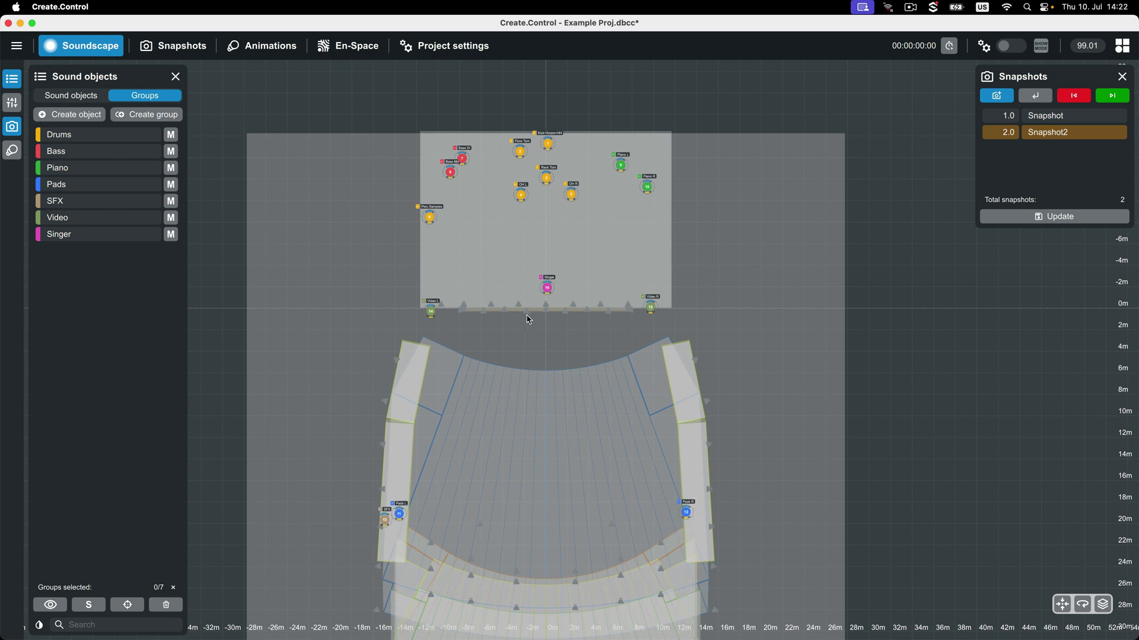
Select the Singer sound object and set its position to X -3, Y 0.
click(12, 103)
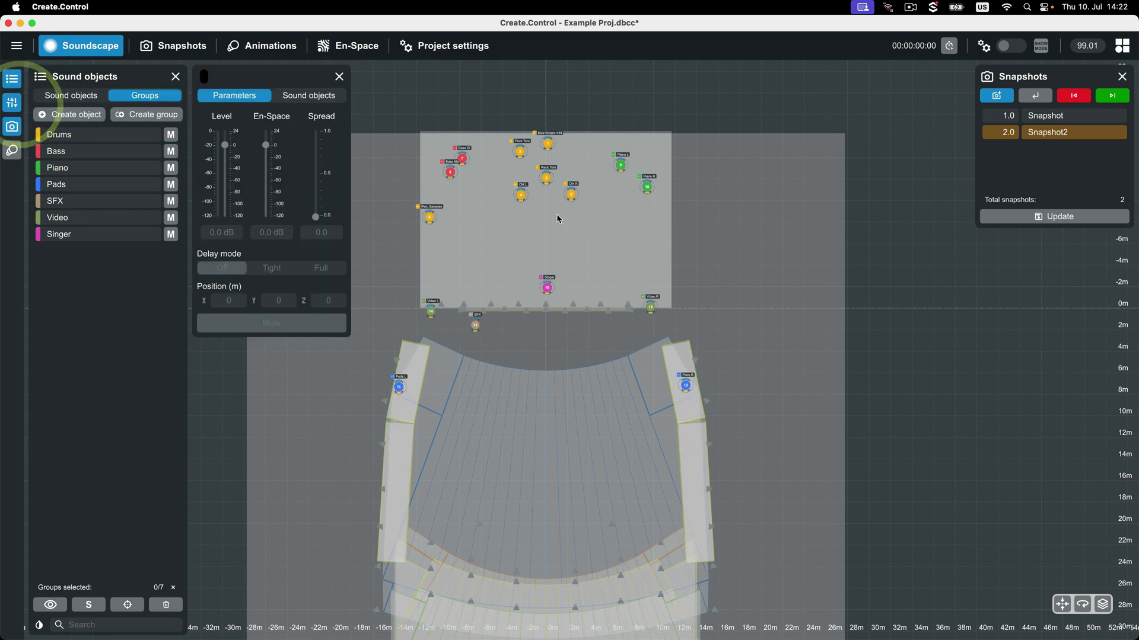
click(549, 290)
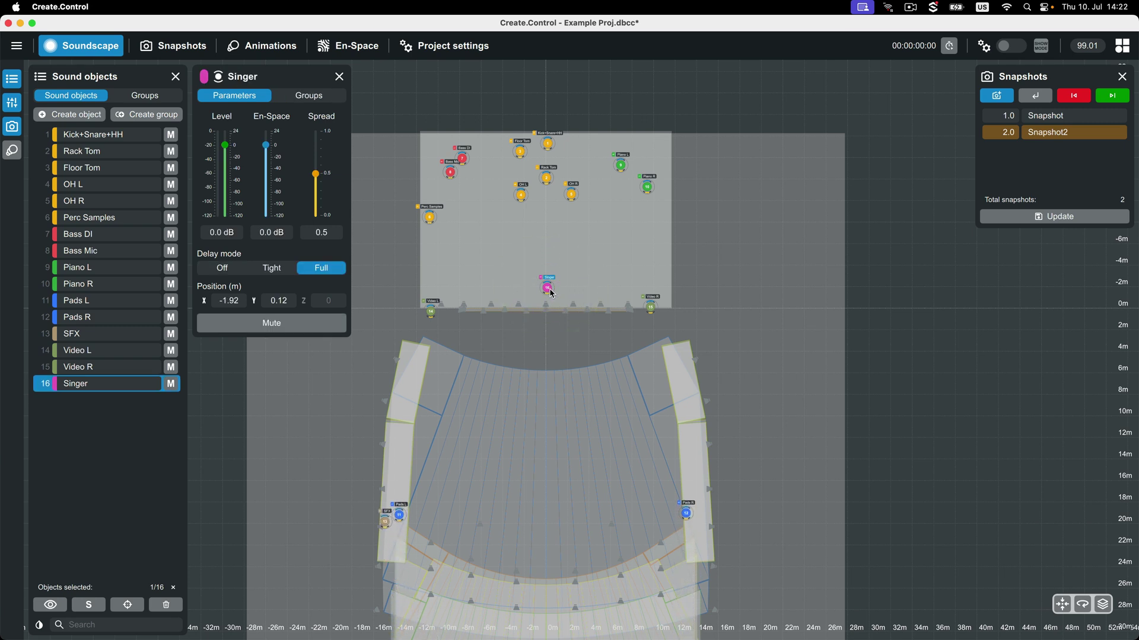
double_click(220, 299)
key(BackSpace)
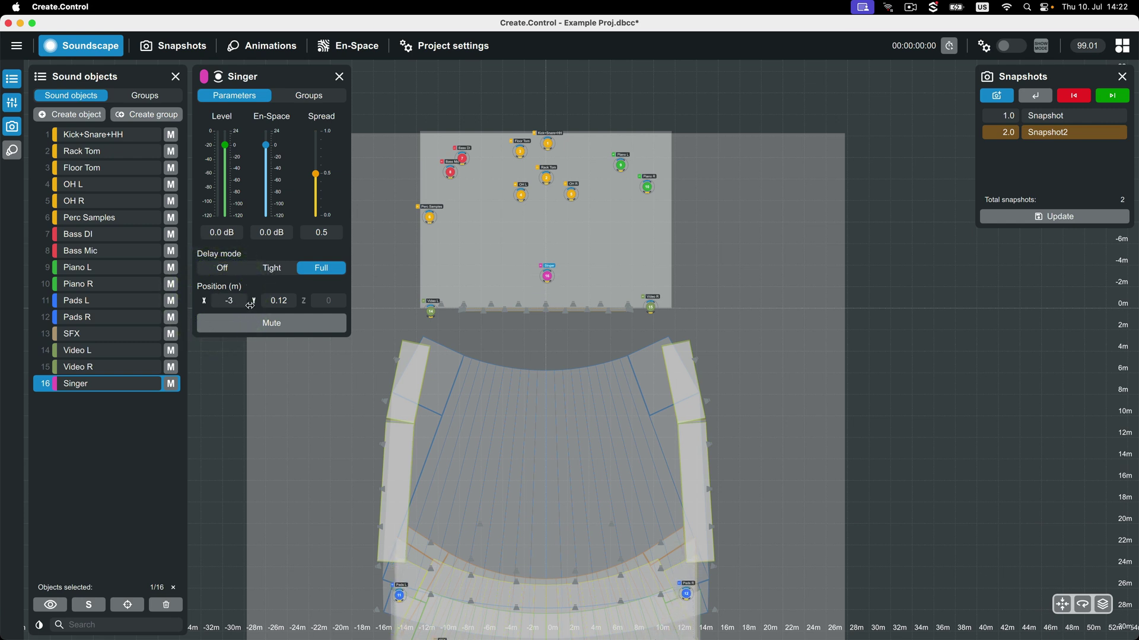
double_click(282, 300)
text(0)
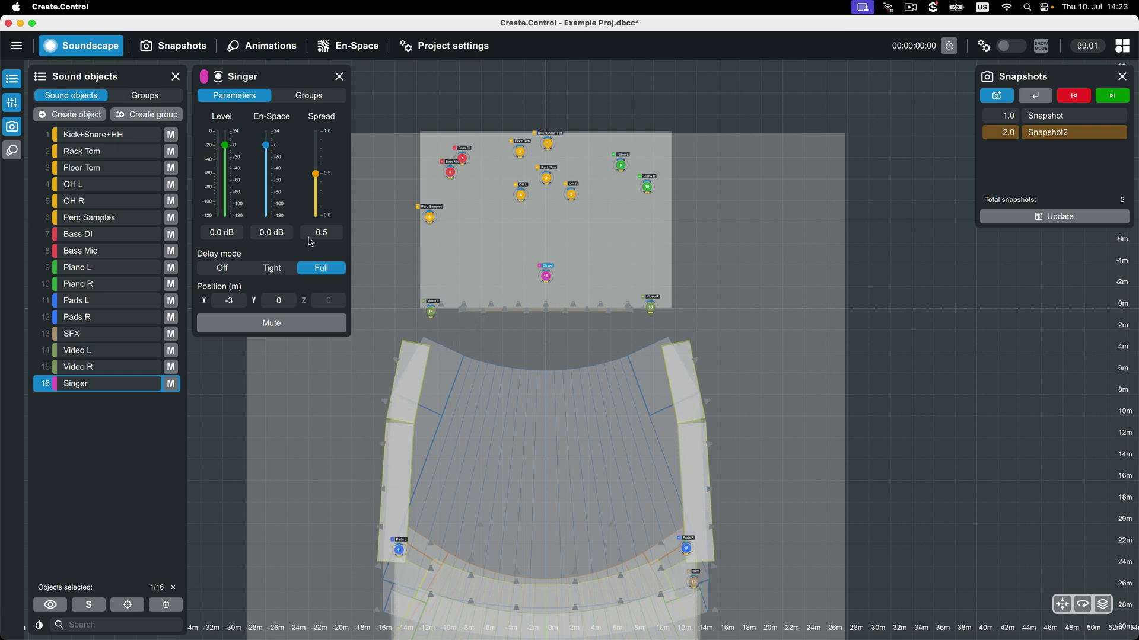
In Project scaling, drag the handles to Left 110% and Right 112%.
click(426, 50)
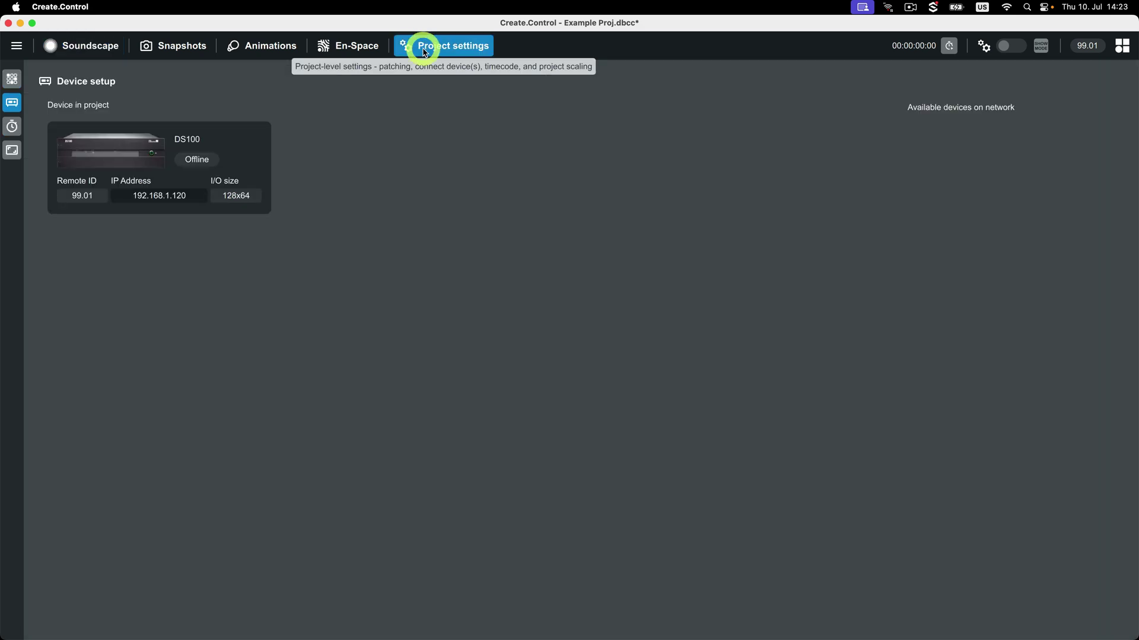
click(17, 146)
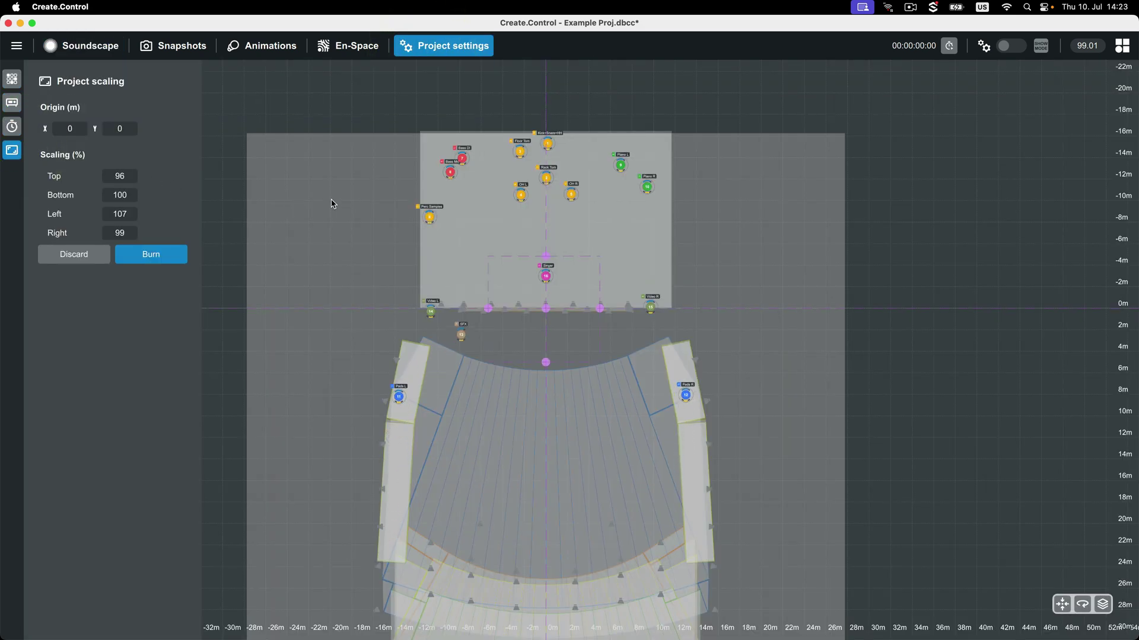
drag(493, 313, 488, 307)
drag(600, 308, 609, 310)
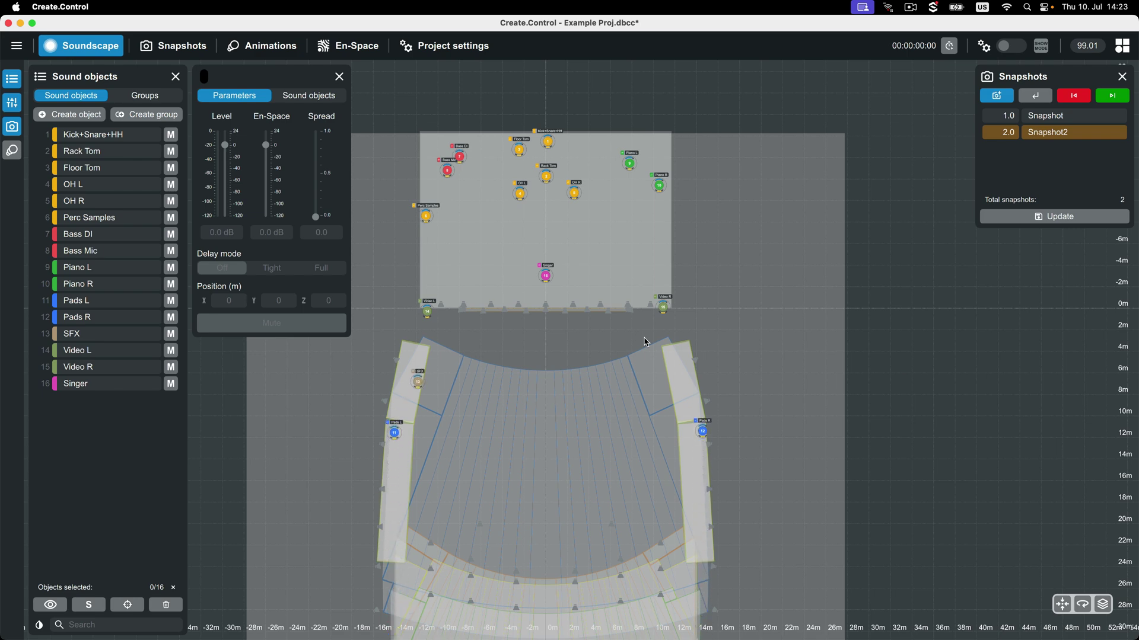
Zoom into the soundscape canvas and revisit the Project scaling settings.
scroll(545, 309, up, 5)
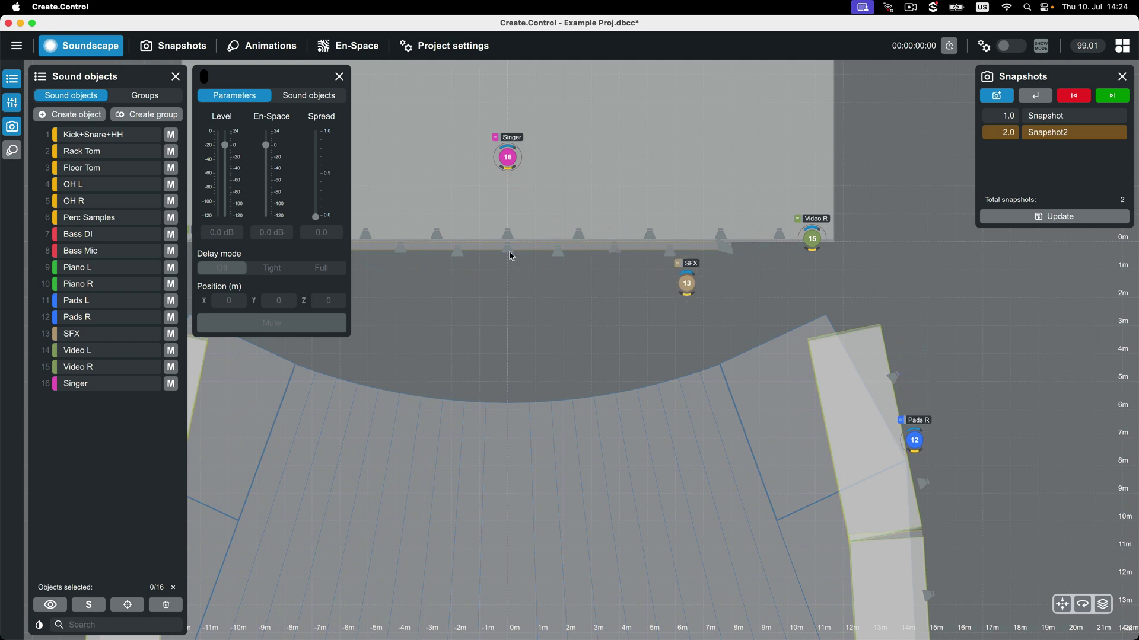
click(551, 409)
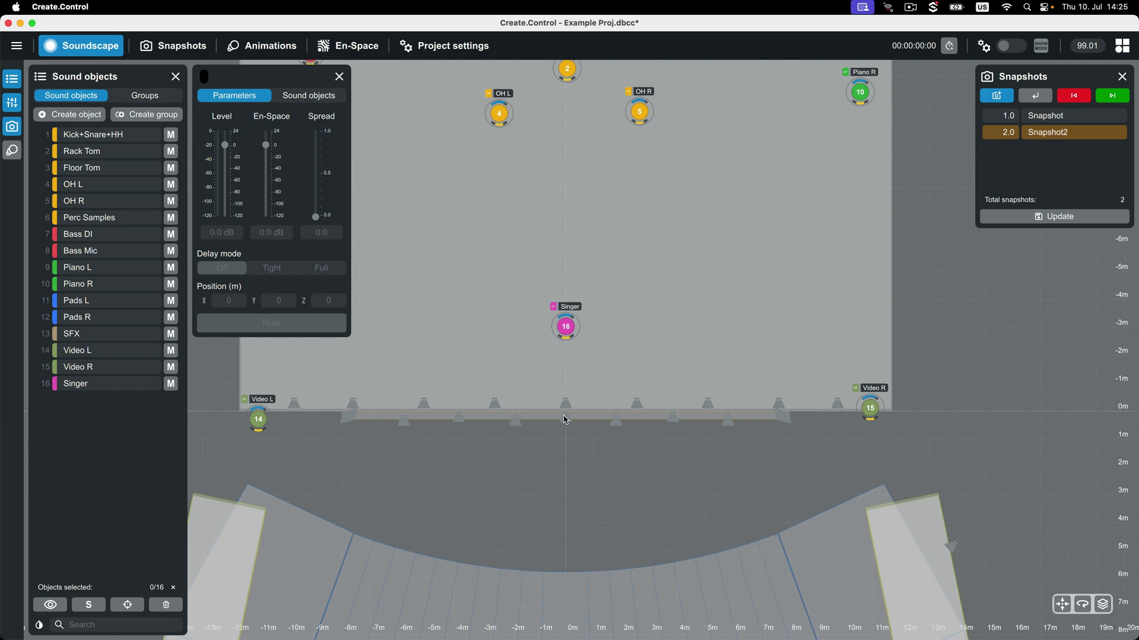
click(452, 45)
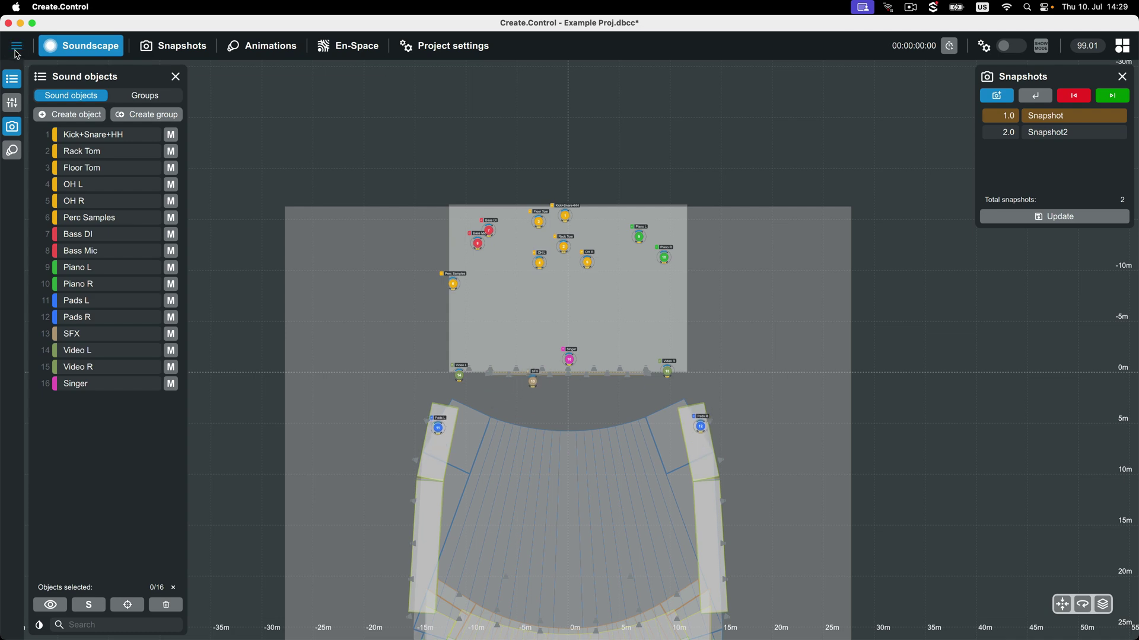
Save the project as Example Proj.dbcc, replacing the existing file.
click(16, 51)
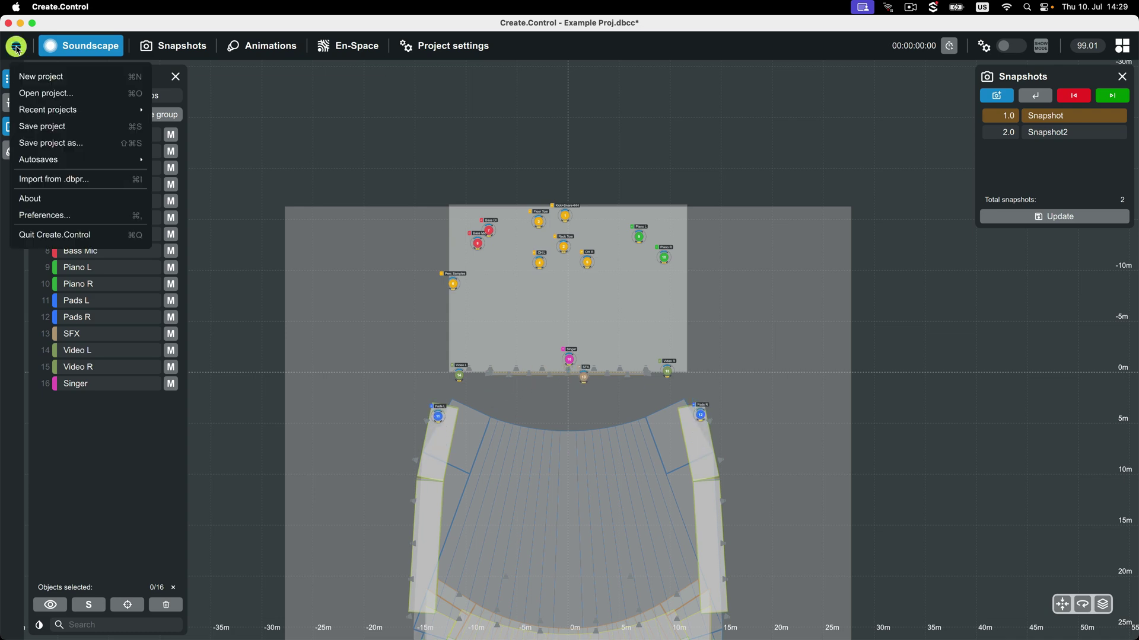
click(39, 146)
click(484, 296)
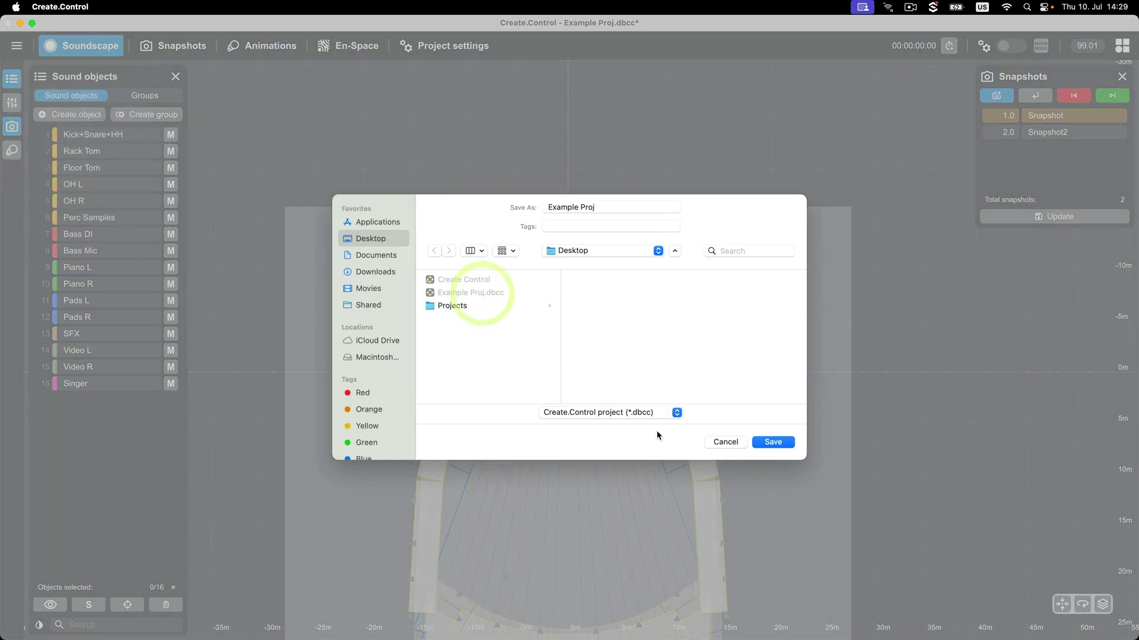
click(768, 443)
click(608, 381)
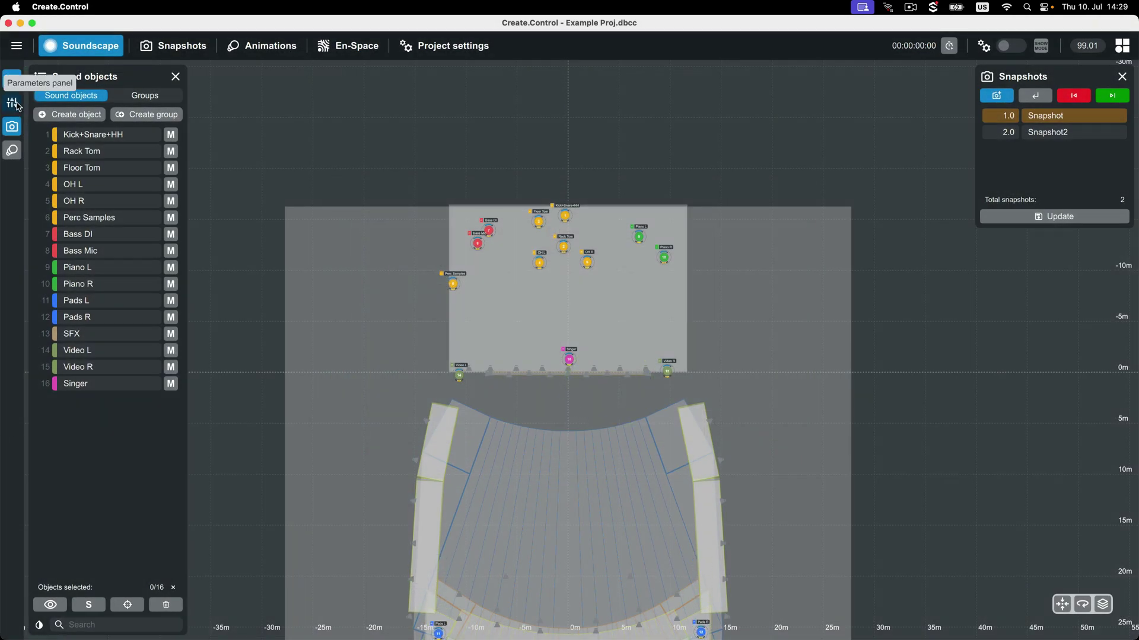
Select Floor Tom and recall the stored snapshot positions.
click(12, 103)
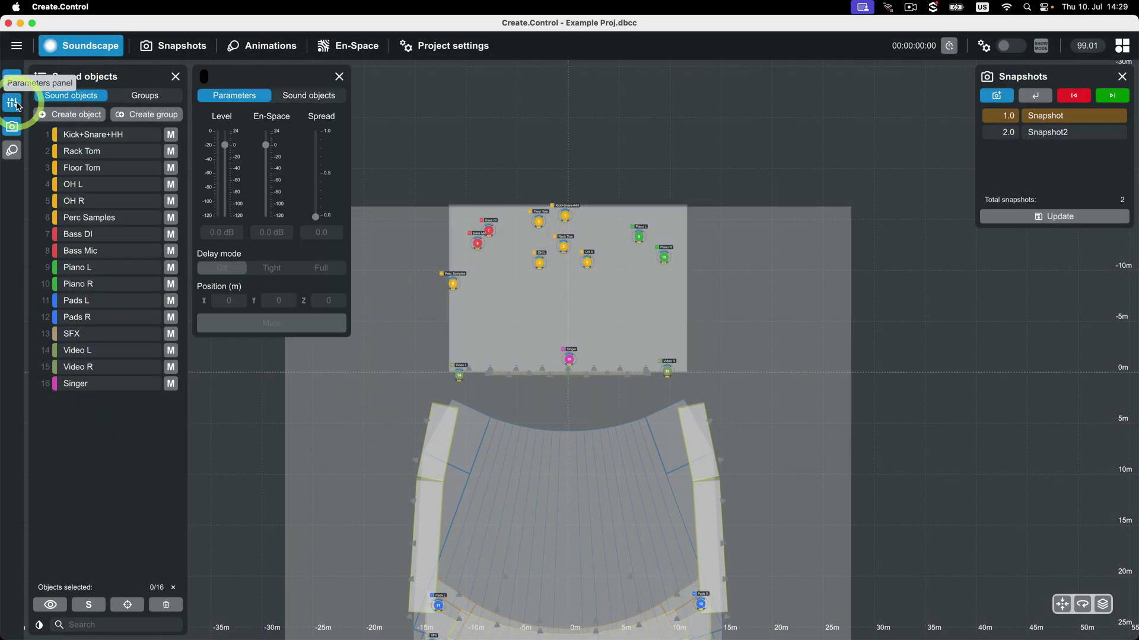
click(127, 167)
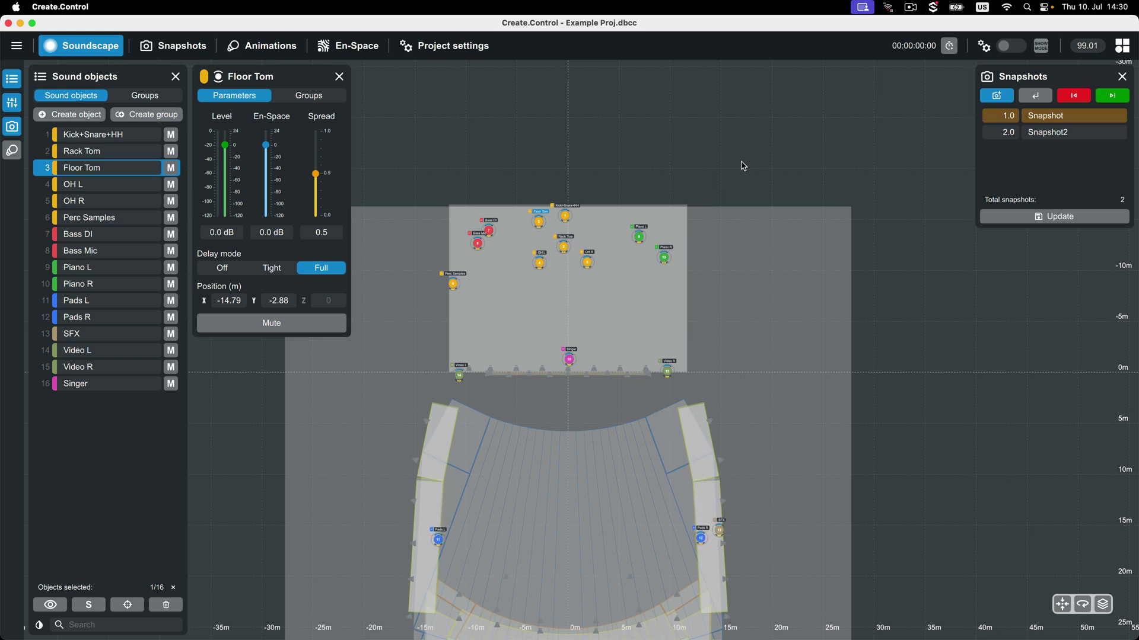
click(1024, 97)
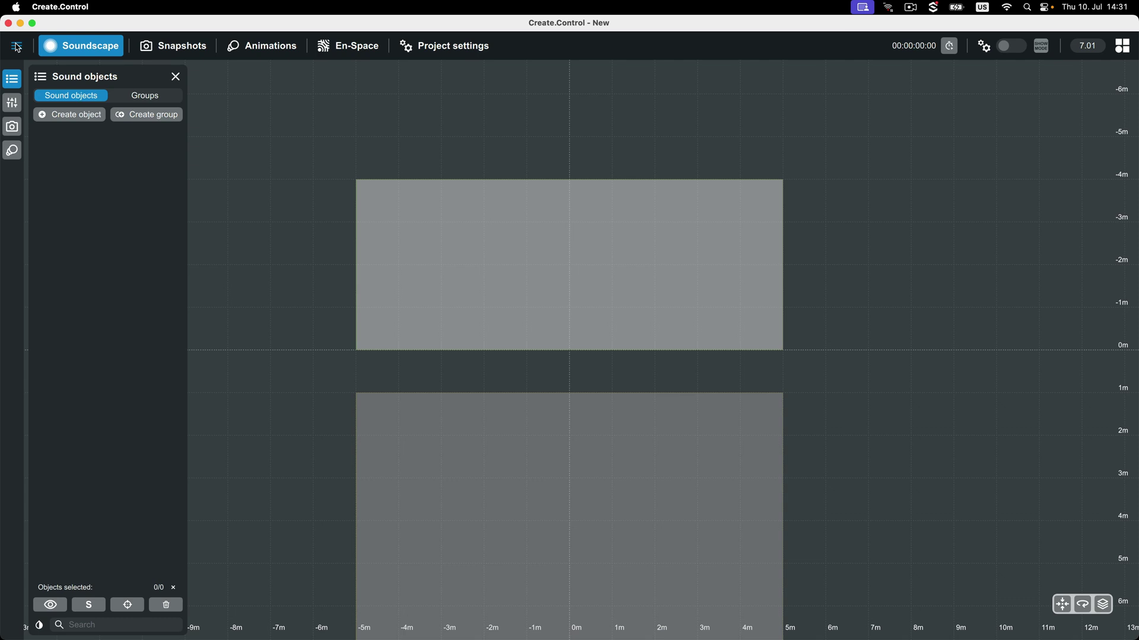
Import the venue and all sound objects from the large theater Install .dbpr file.
click(16, 46)
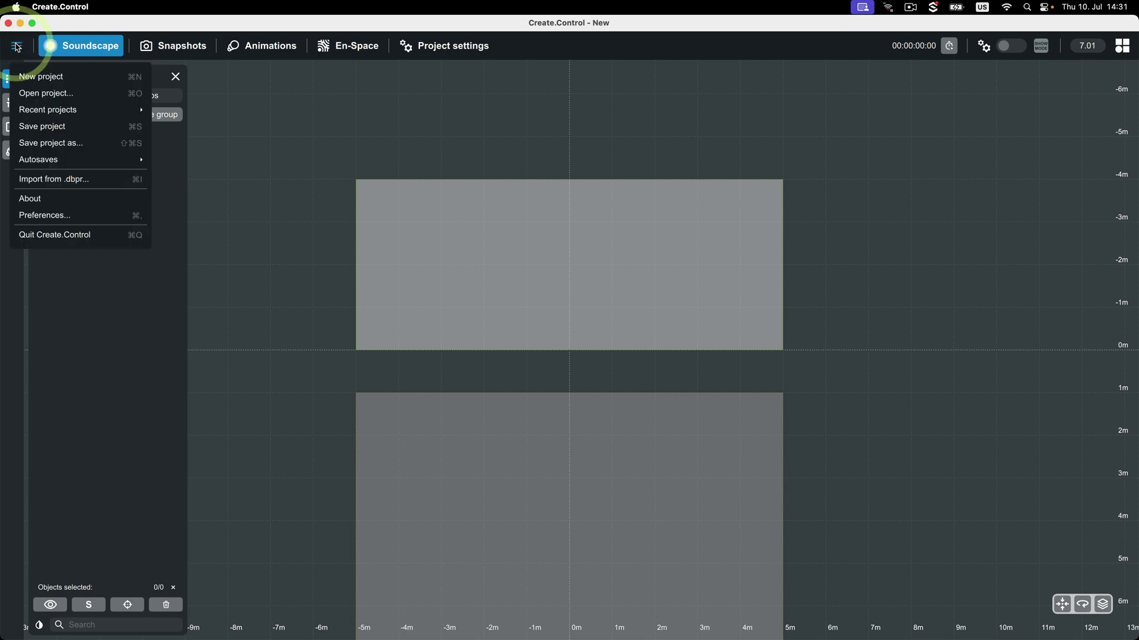
click(43, 181)
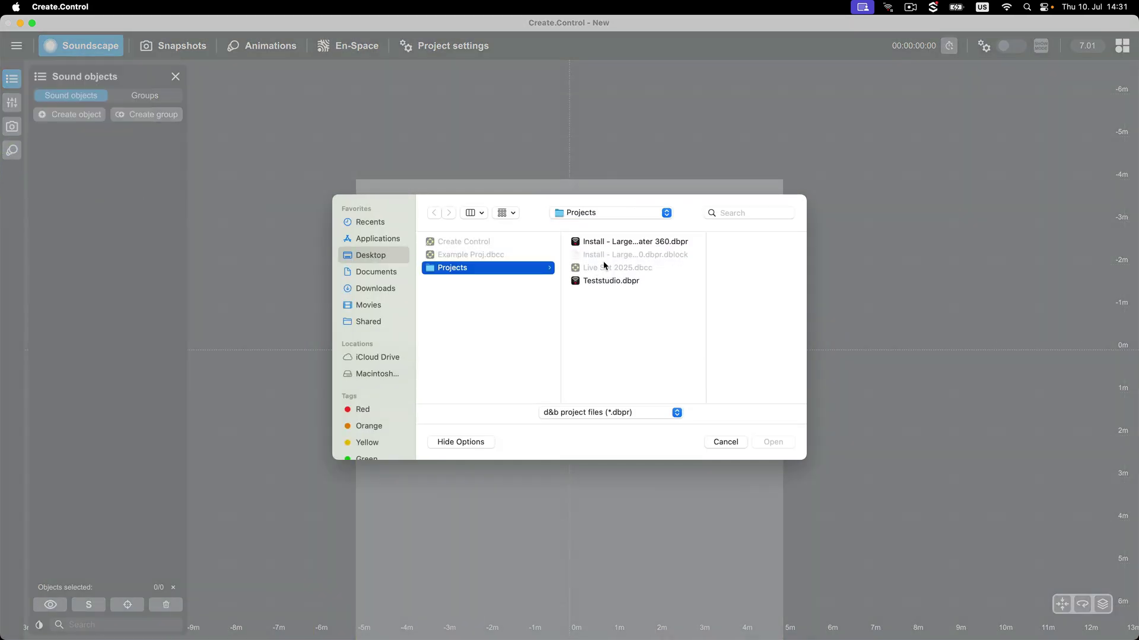
click(605, 242)
click(782, 442)
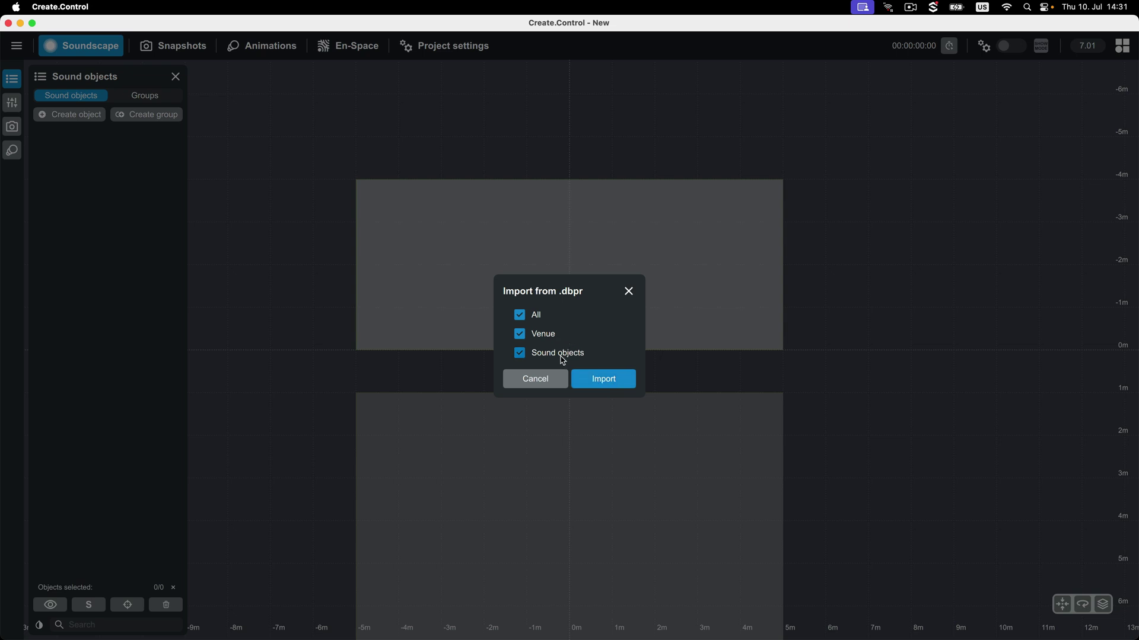
click(520, 315)
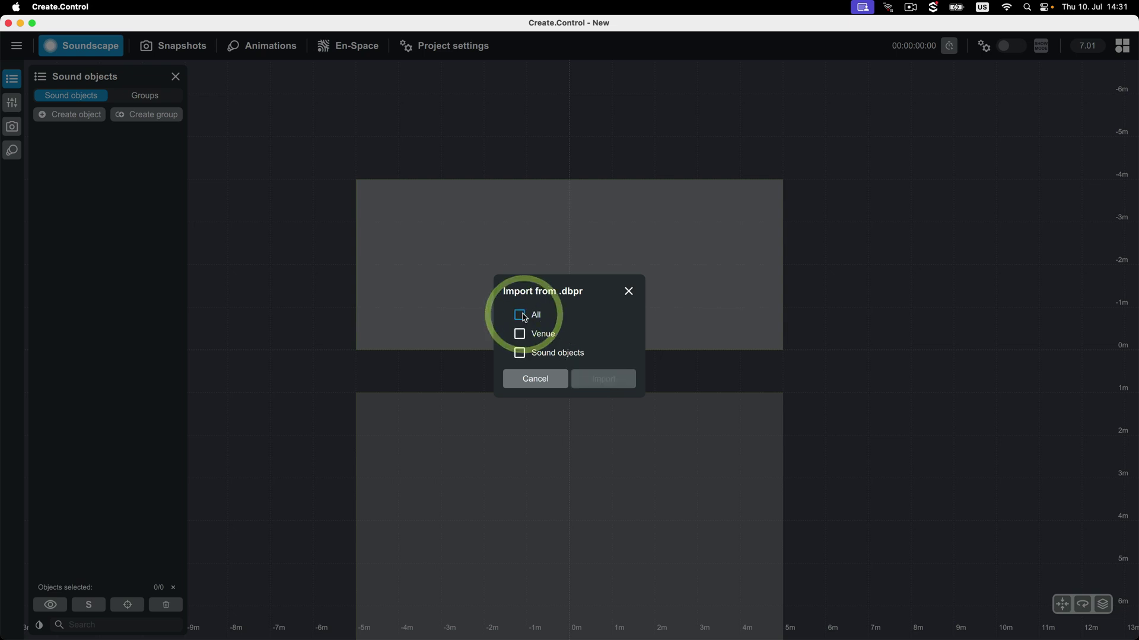
click(520, 315)
click(604, 381)
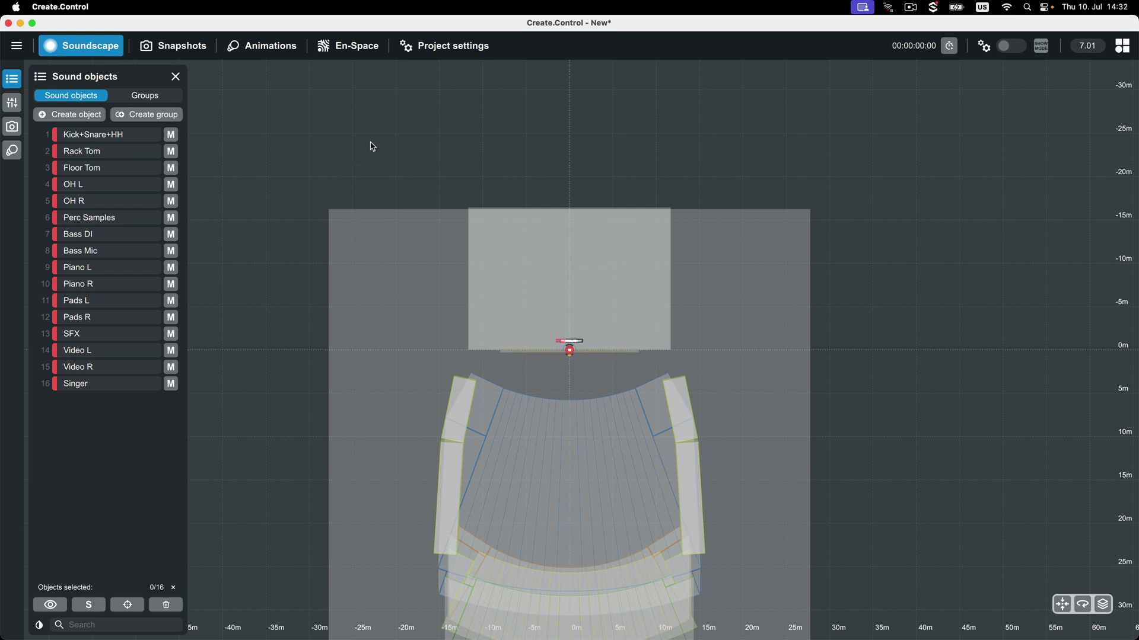
Add the DS100 (192.168.1.120, Remote ID 99.01) to the project in Device setup.
click(421, 47)
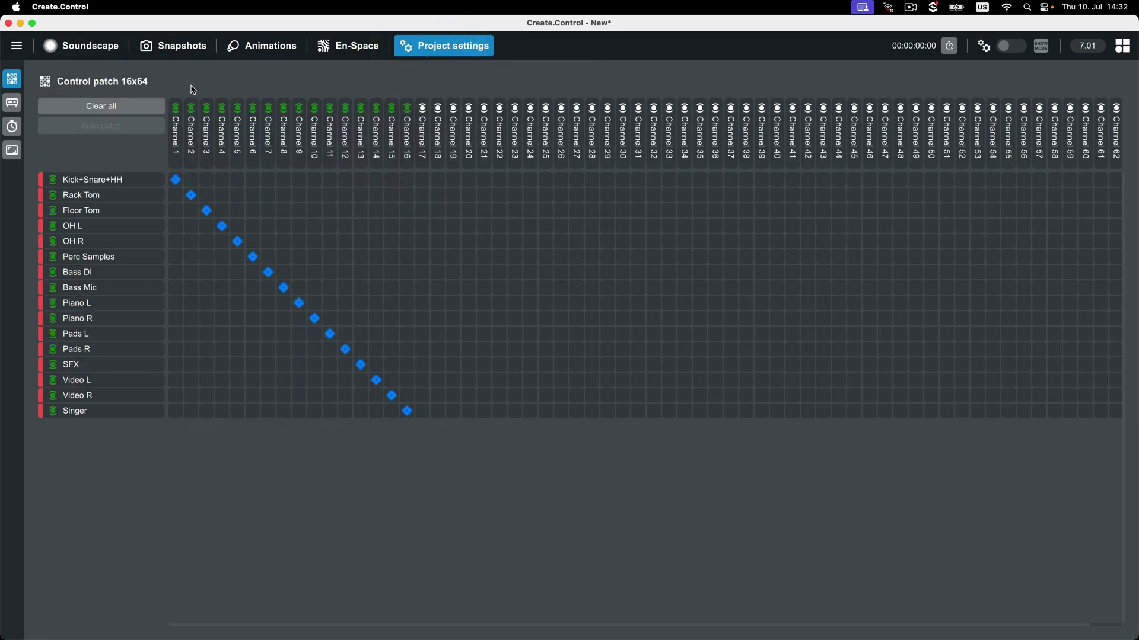
click(12, 102)
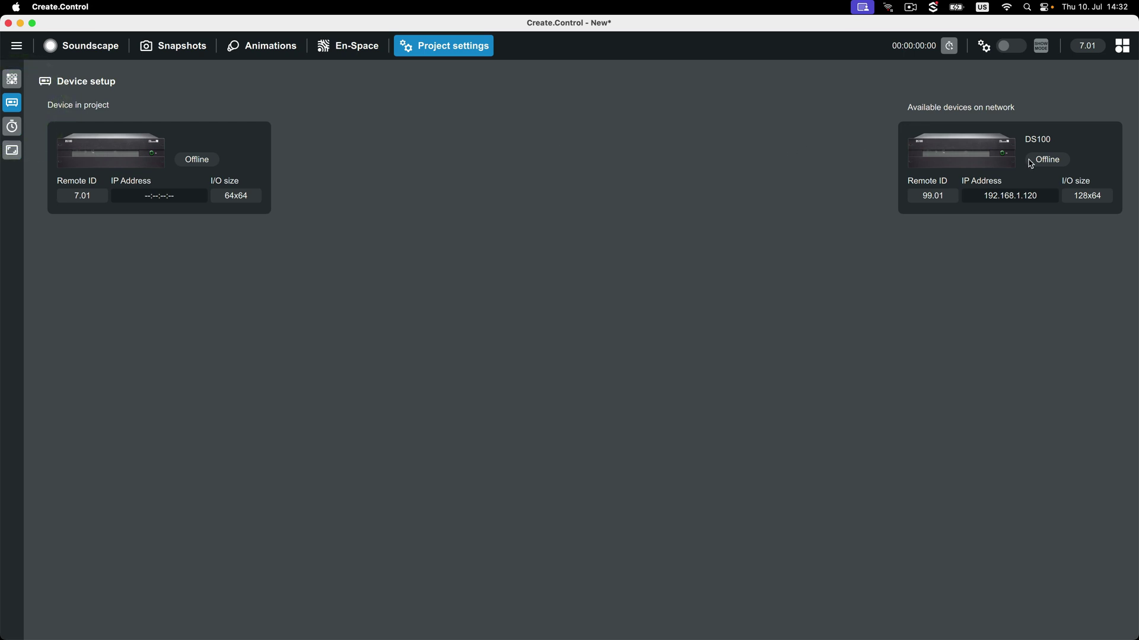
drag(1030, 164, 166, 153)
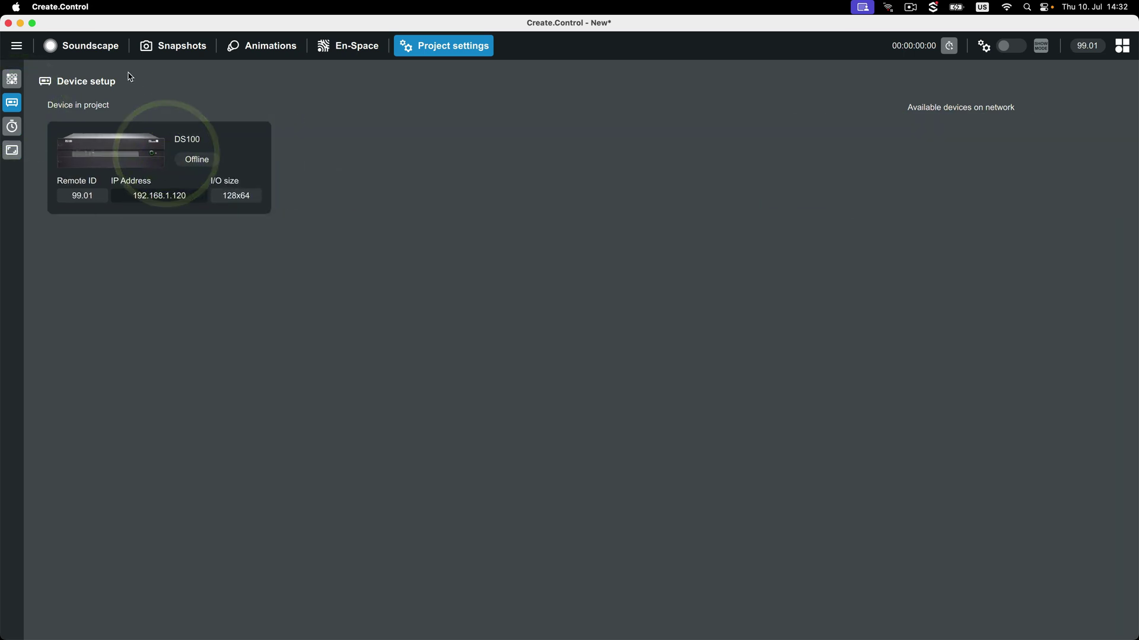
click(99, 50)
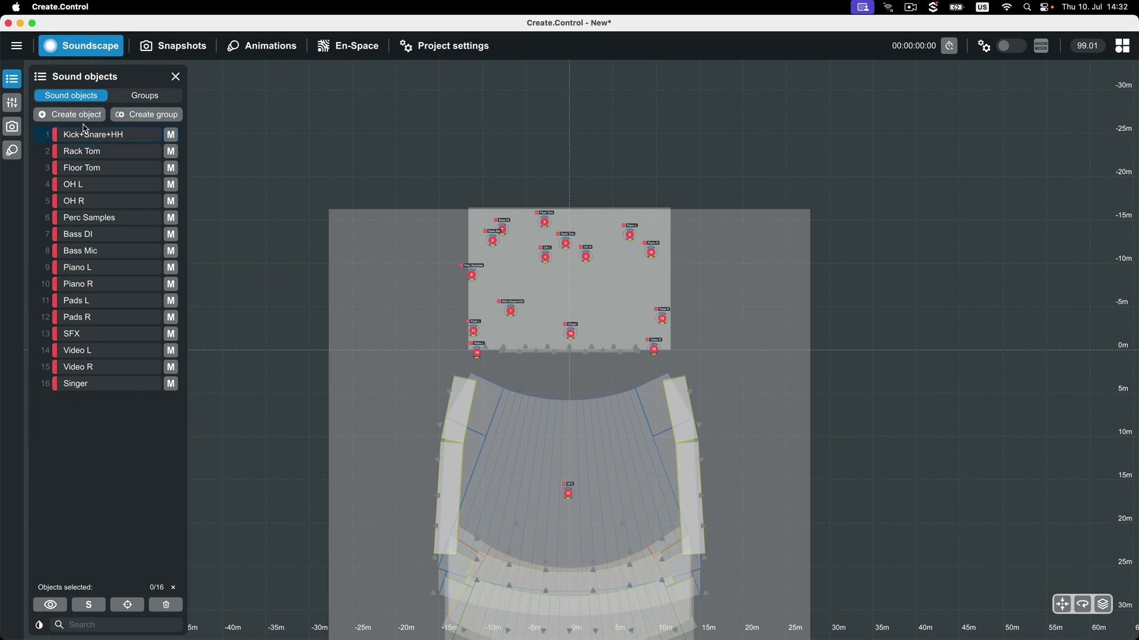
Create a snapshot named Default and drag Kick+Snare+HH to the stage's top edge.
click(13, 127)
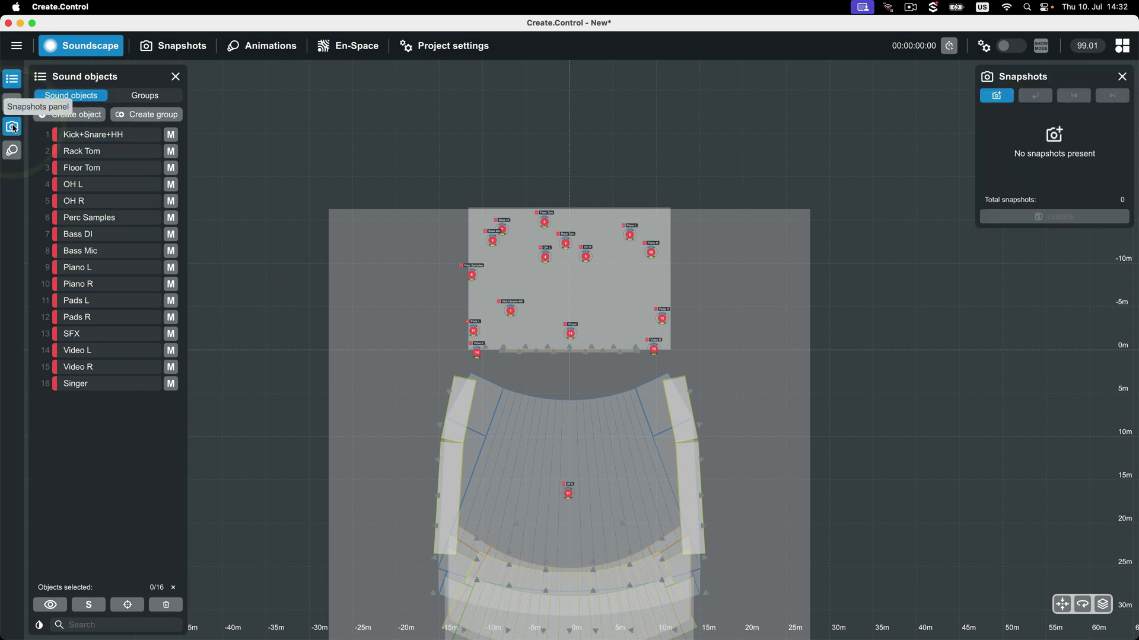
click(996, 95)
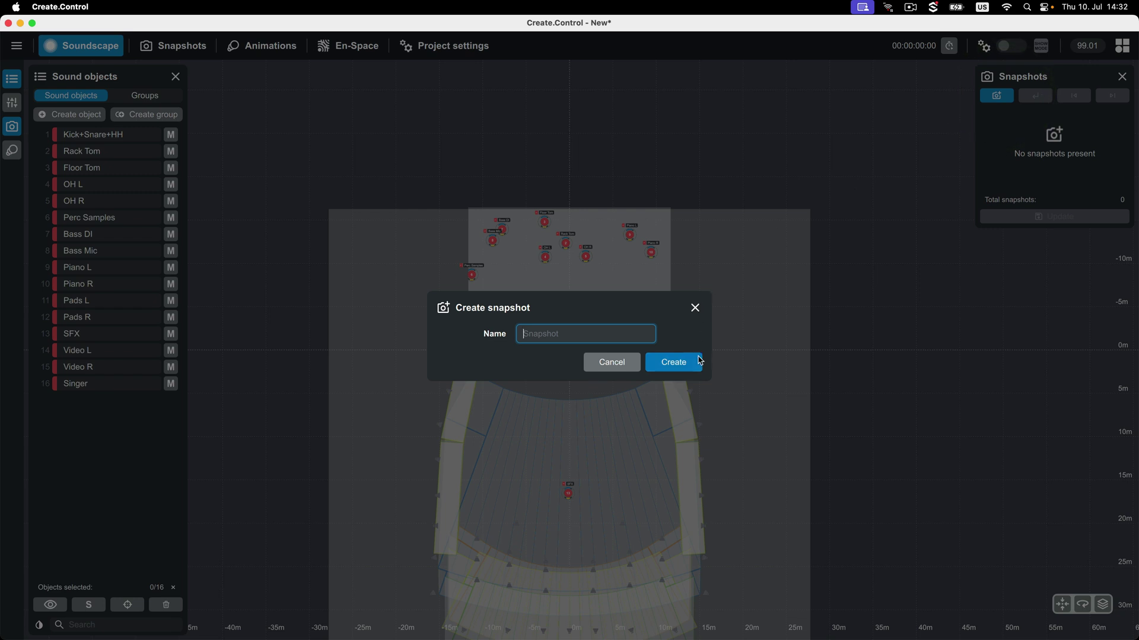
text(Default)
key(Return)
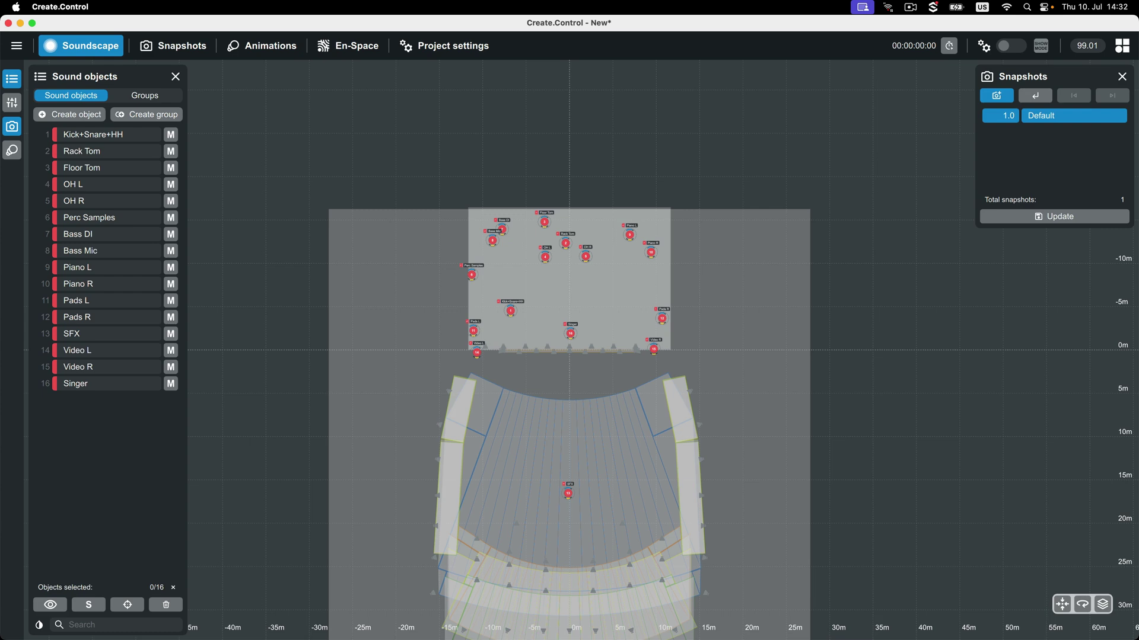
drag(513, 319, 570, 221)
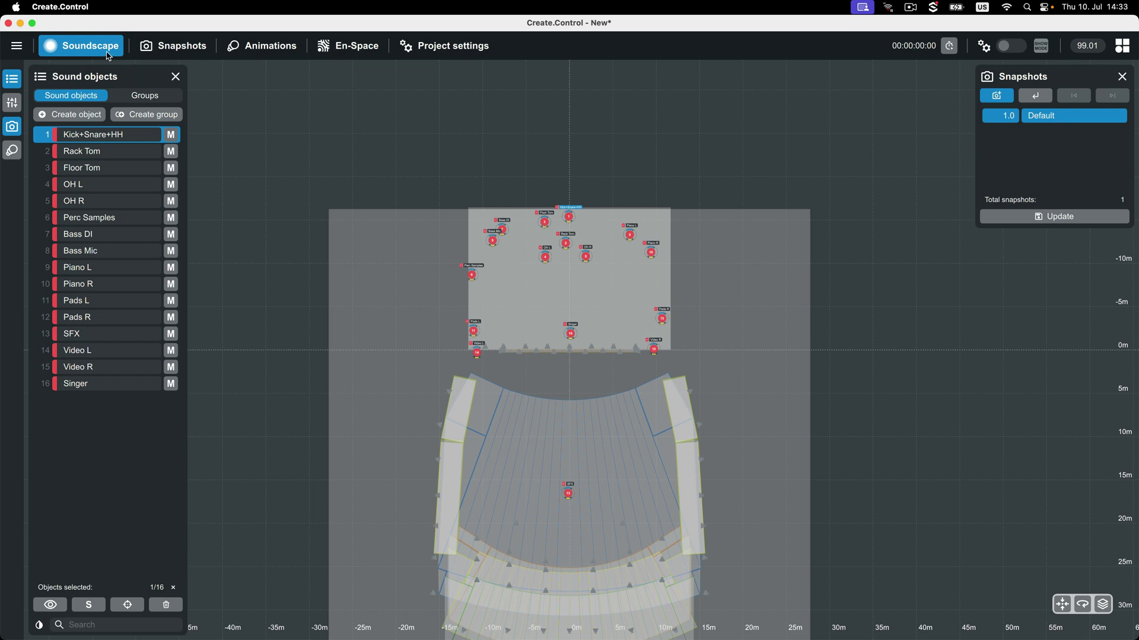
Load the 2025_07_10_14_32_08 autosave.
click(18, 46)
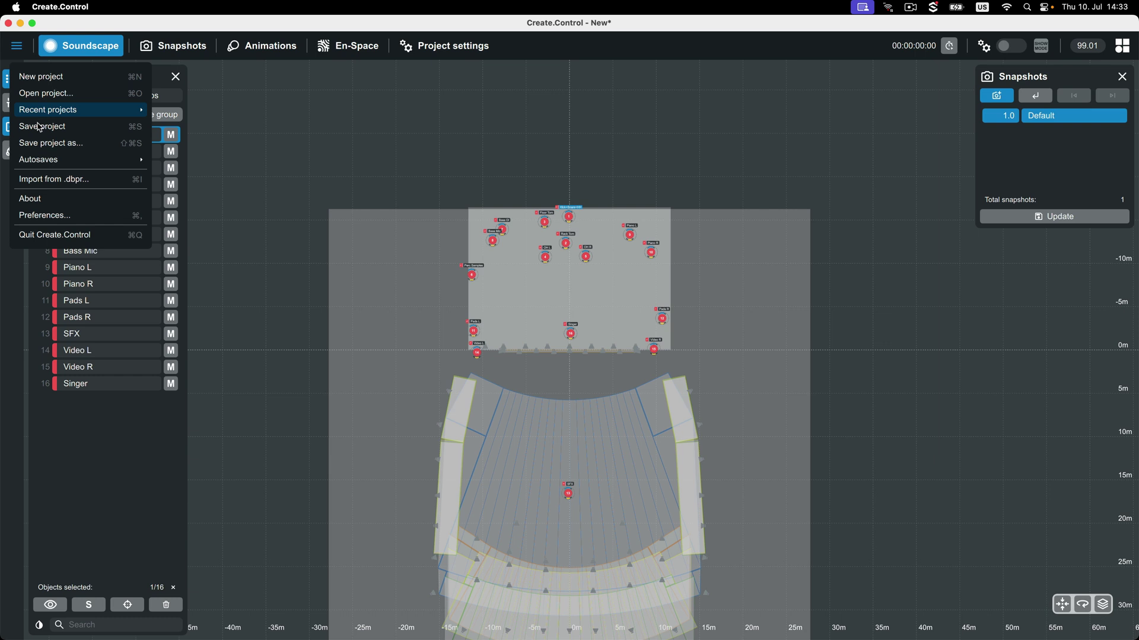
mouse_move(40, 159)
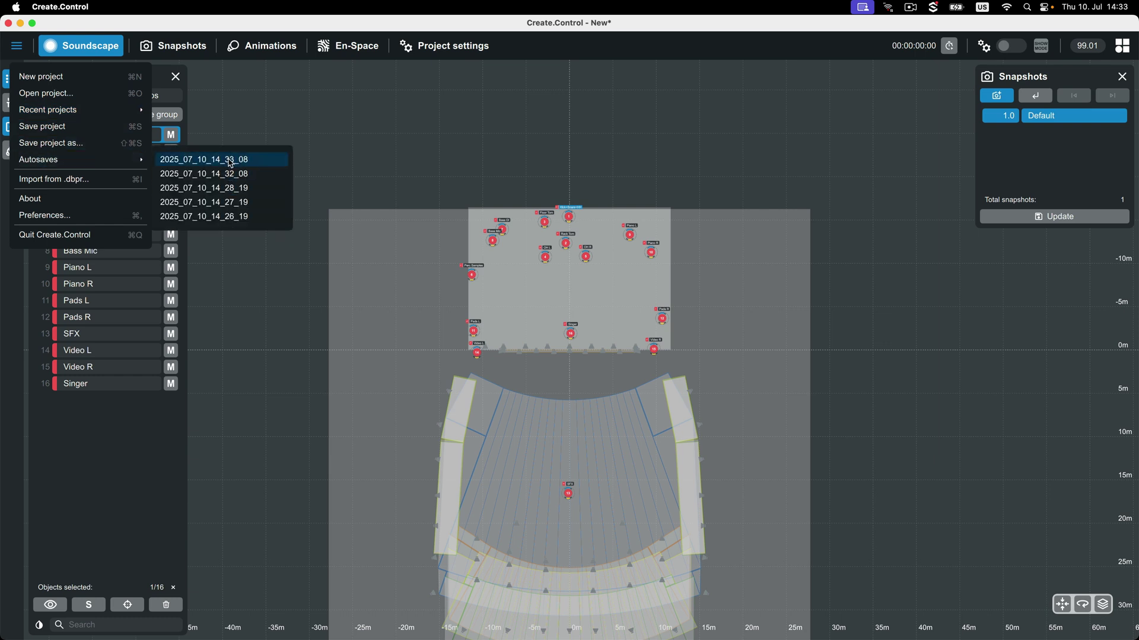
click(231, 175)
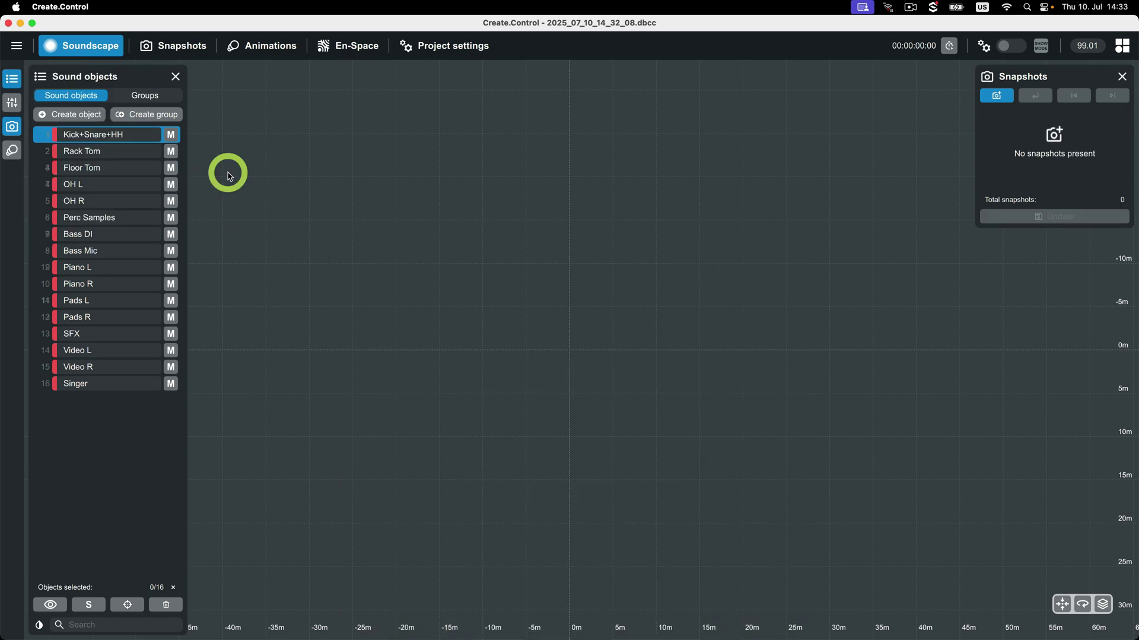
Load the 2025_07_10_14_28_19 autosave.
click(17, 45)
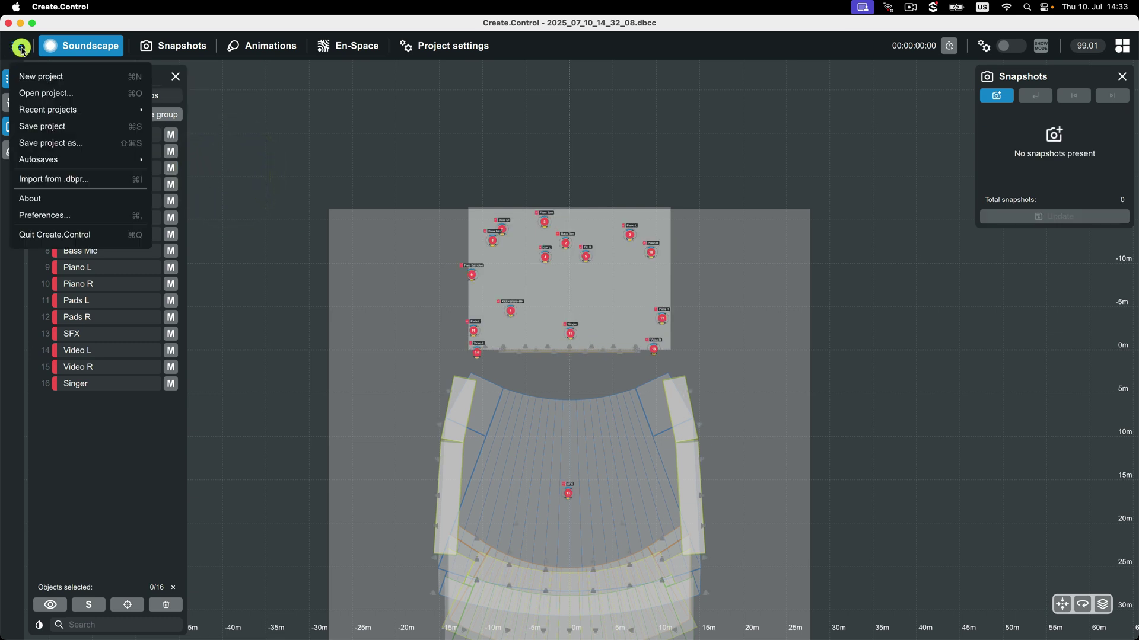
mouse_move(33, 160)
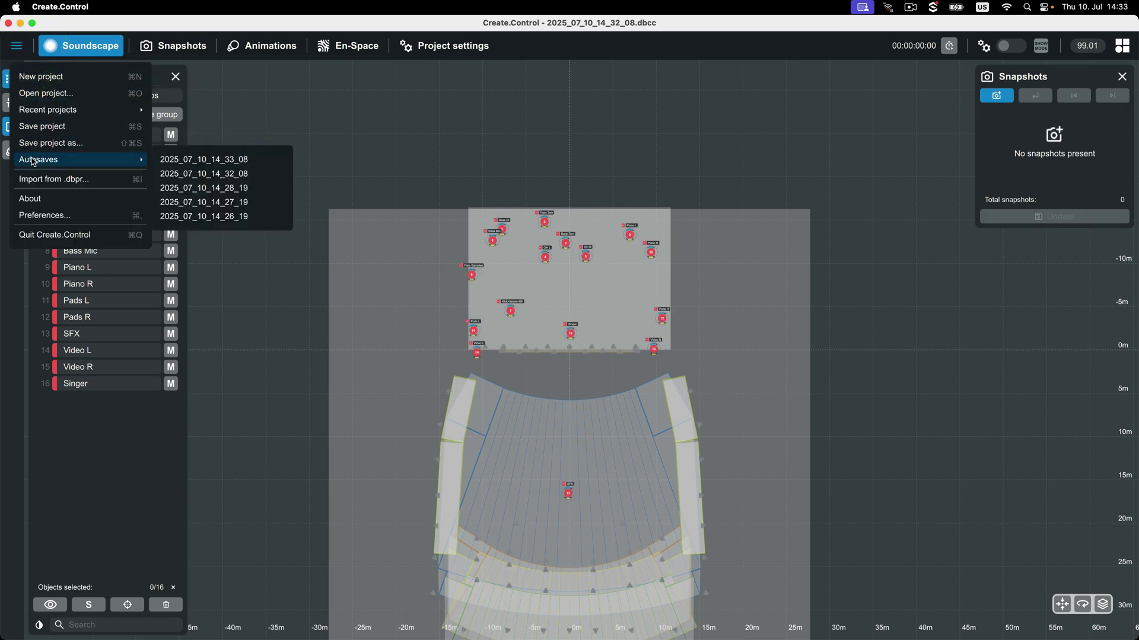
click(207, 187)
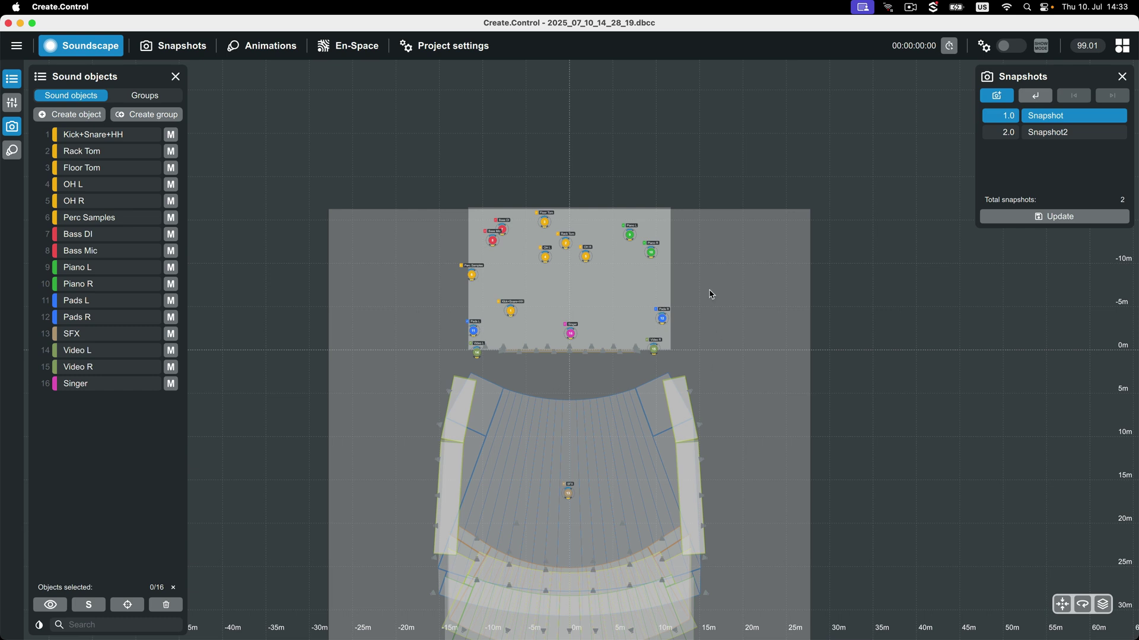